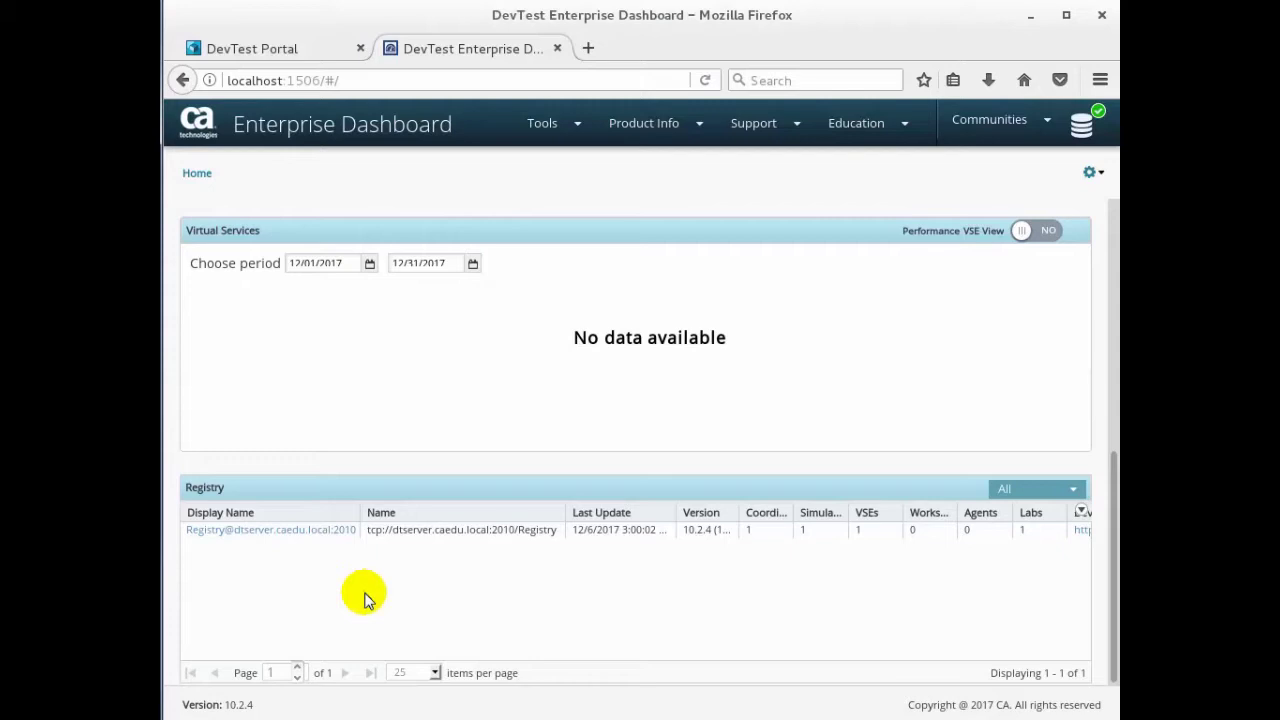
{"action": "left_click", "coordinate": [330, 531]}
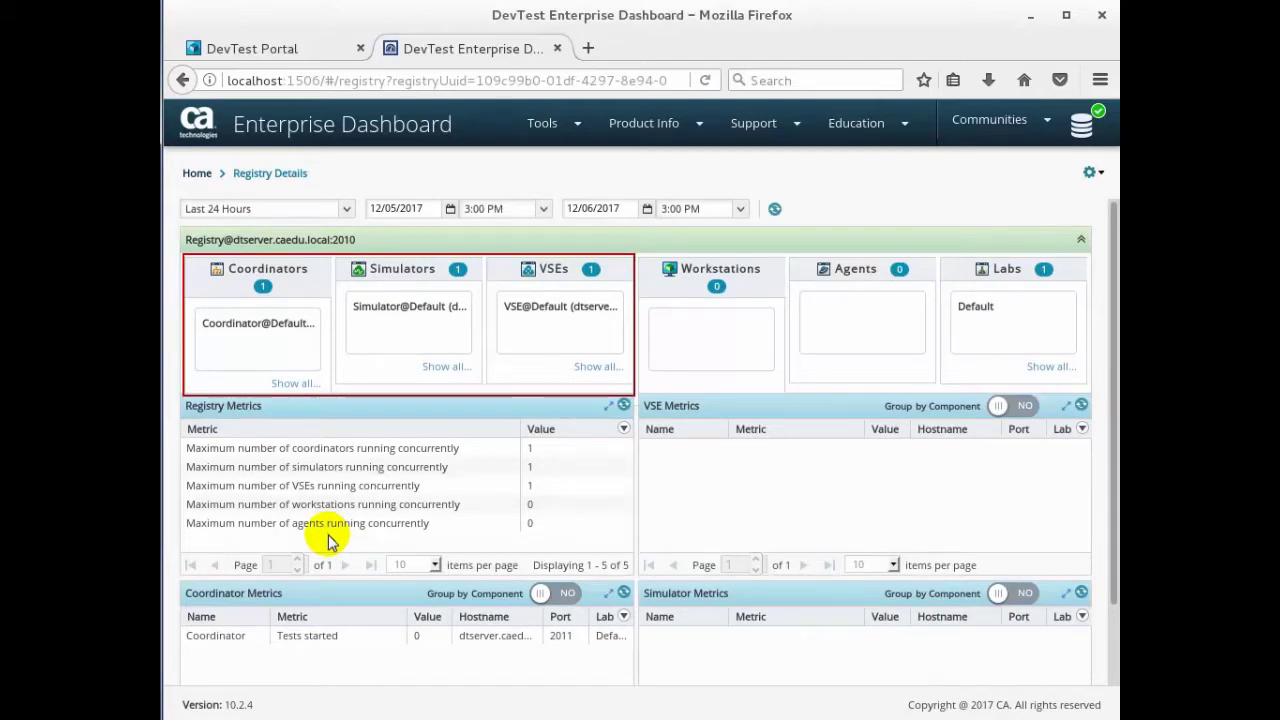
{"action": "left_click", "coordinate": [435, 369]}
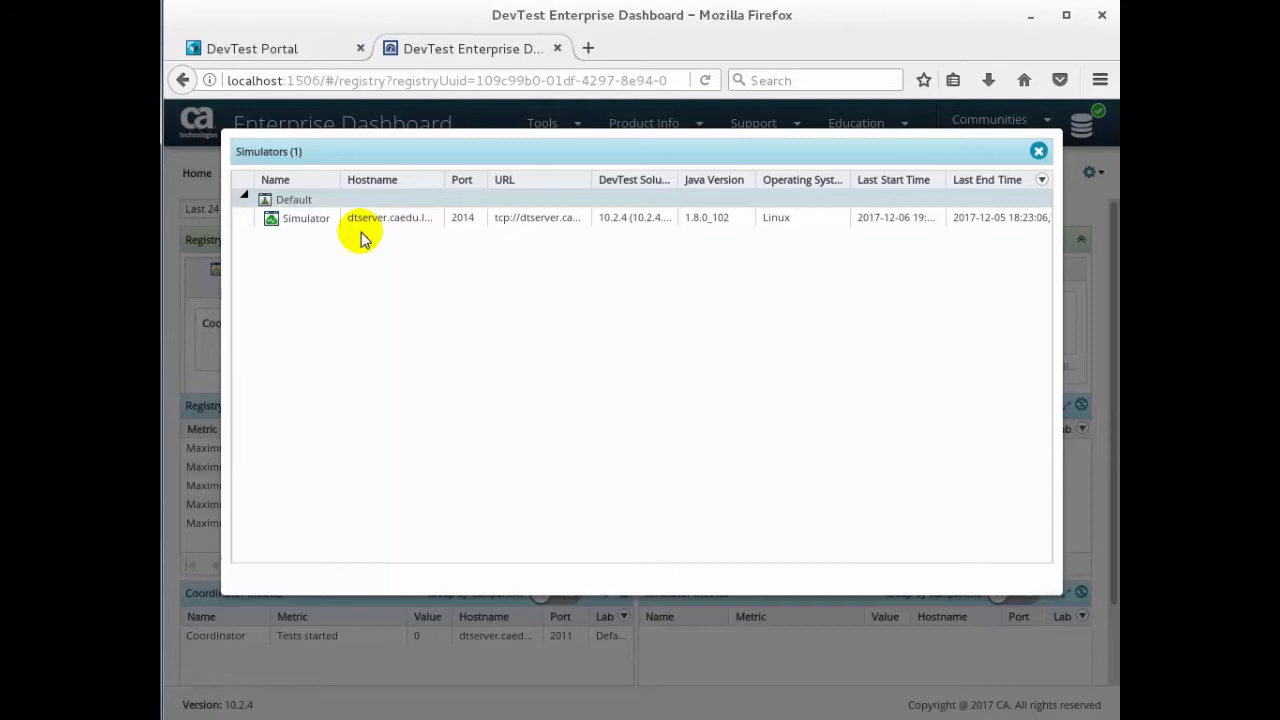
{"action": "left_click", "coordinate": [1041, 153]}
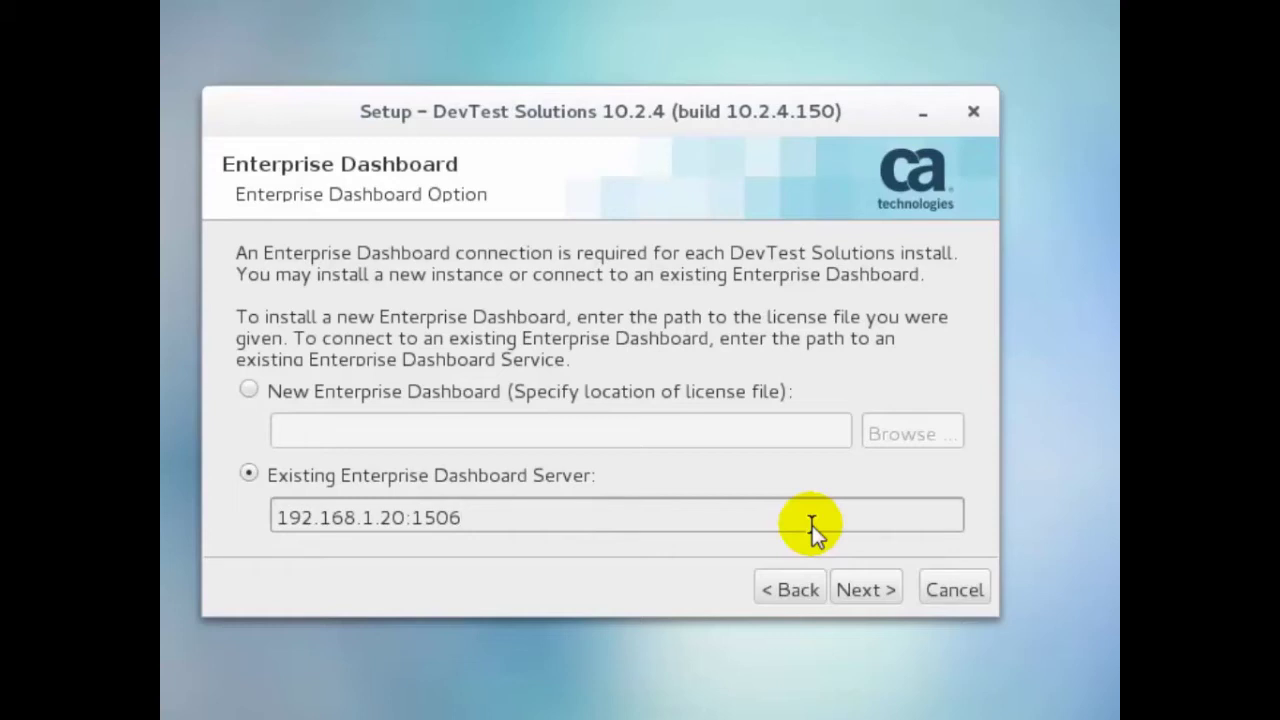
- Accept the existing Enterprise Dashboard server 192.168.1.20:1506 in the setup wizard, without the demo server and with symlinks in /usr/local/bin
{"action": "left_click", "coordinate": [852, 586]}
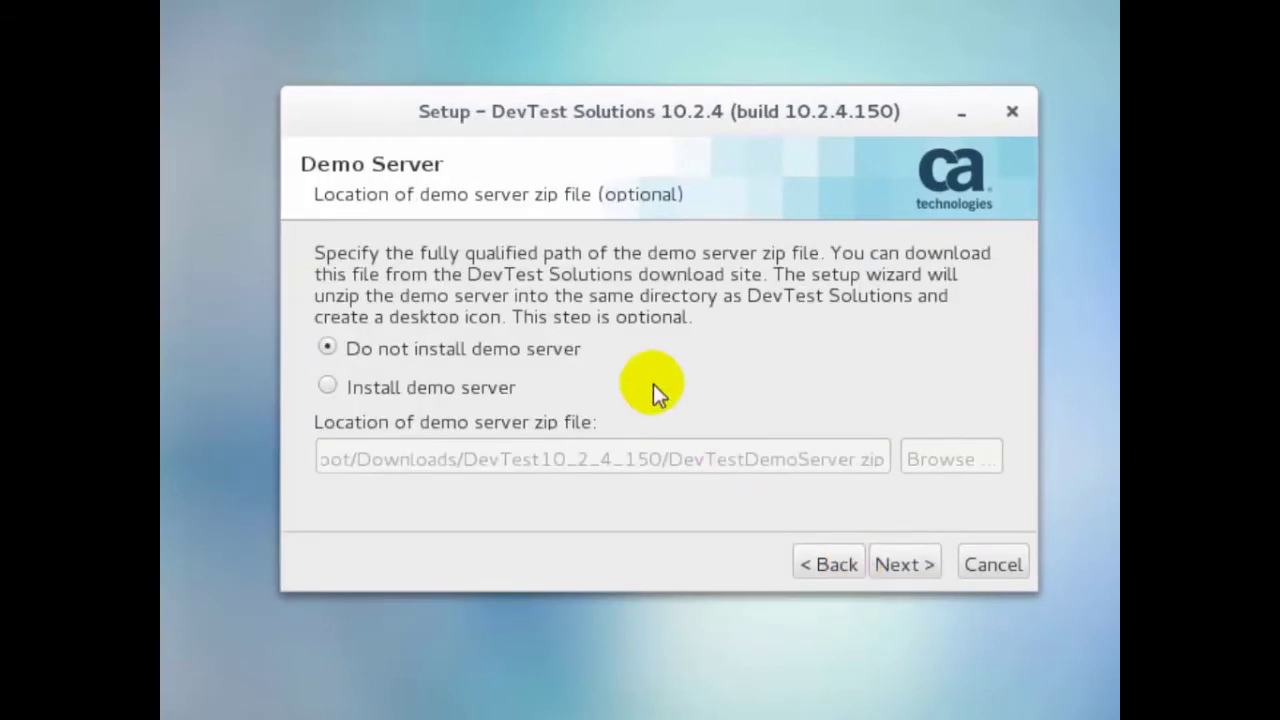
{"action": "left_click", "coordinate": [893, 561]}
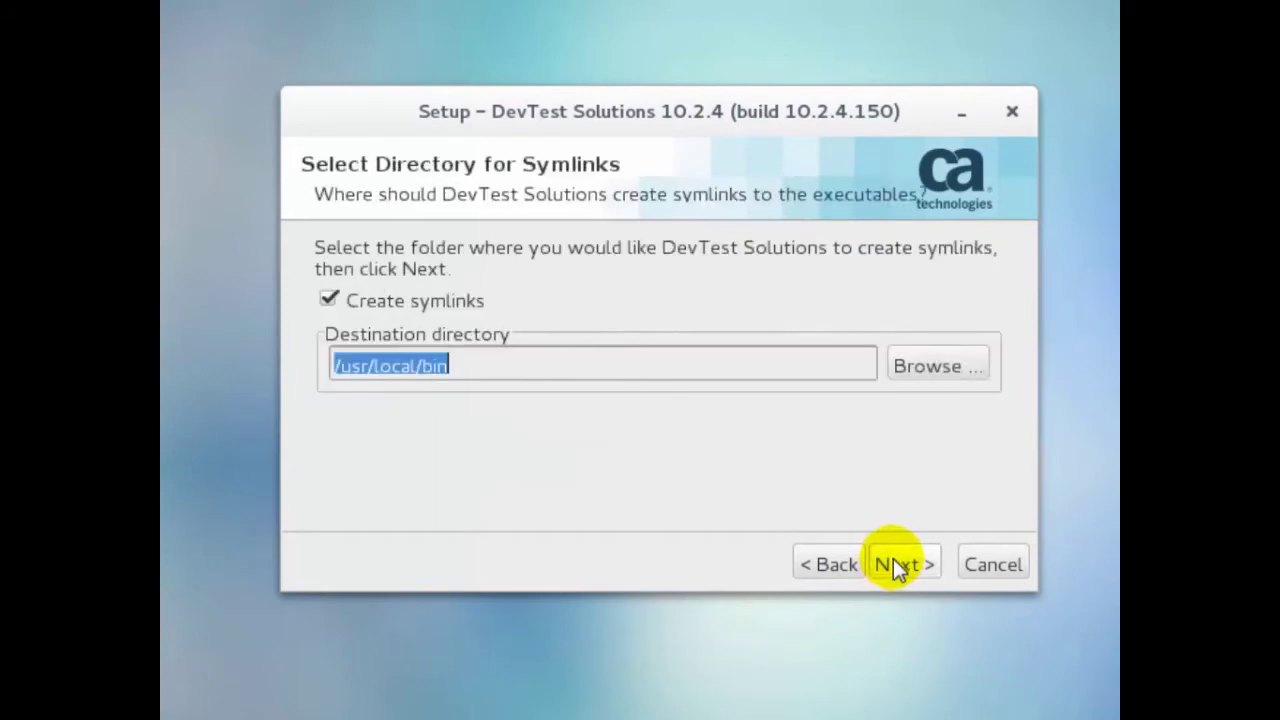
{"action": "left_click", "coordinate": [893, 561]}
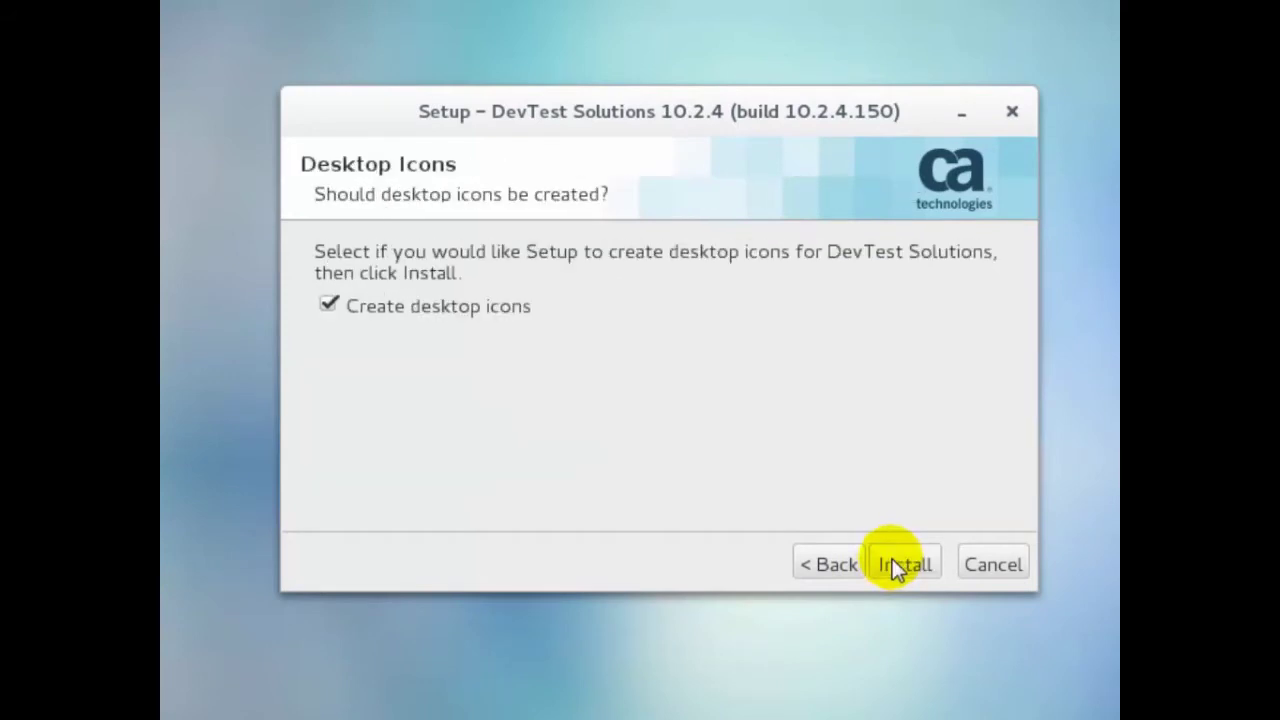
- Install DevTest Solutions without creating desktop icons and finish the setup wizard
{"action": "left_click", "coordinate": [334, 312]}
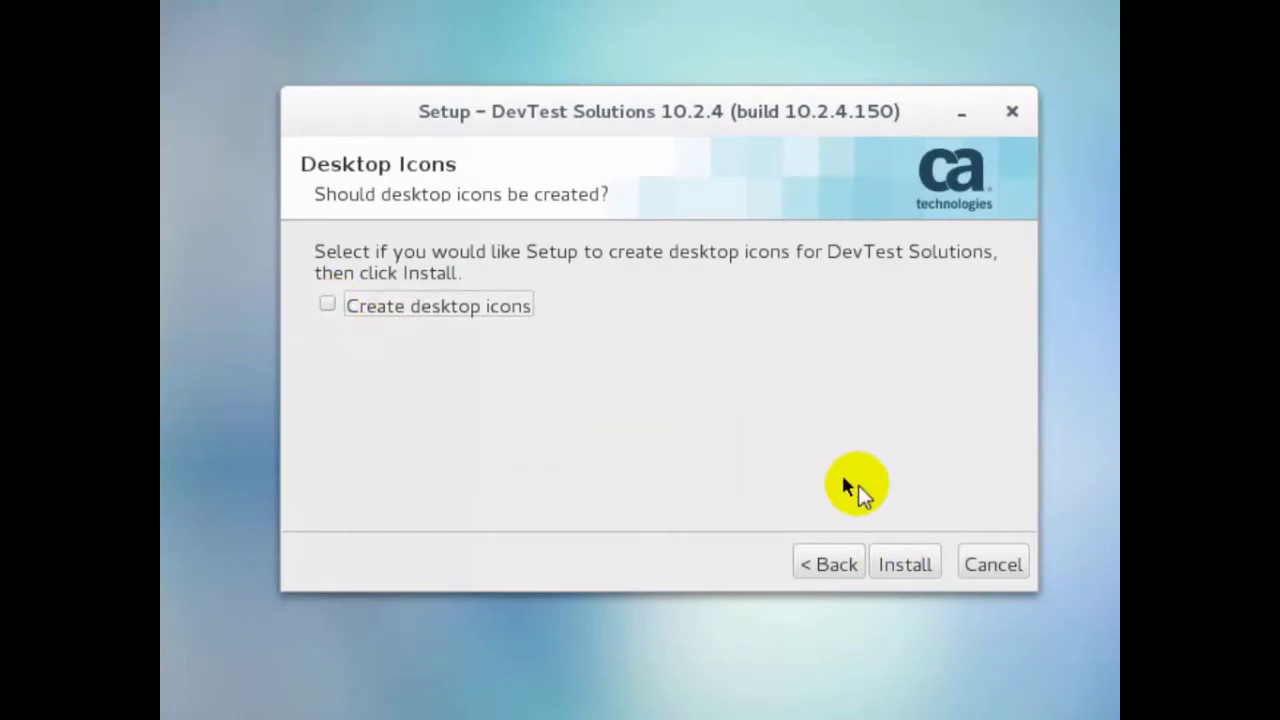
{"action": "left_click", "coordinate": [909, 568]}
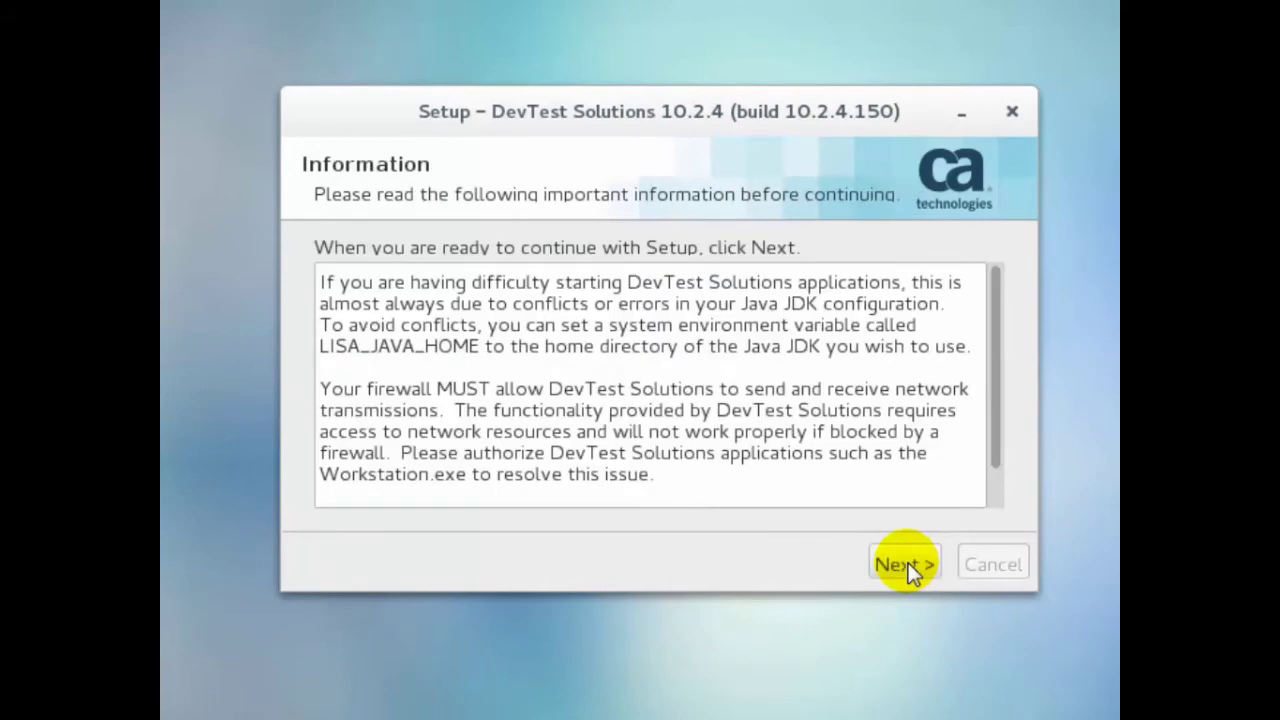
{"action": "left_click", "coordinate": [905, 565]}
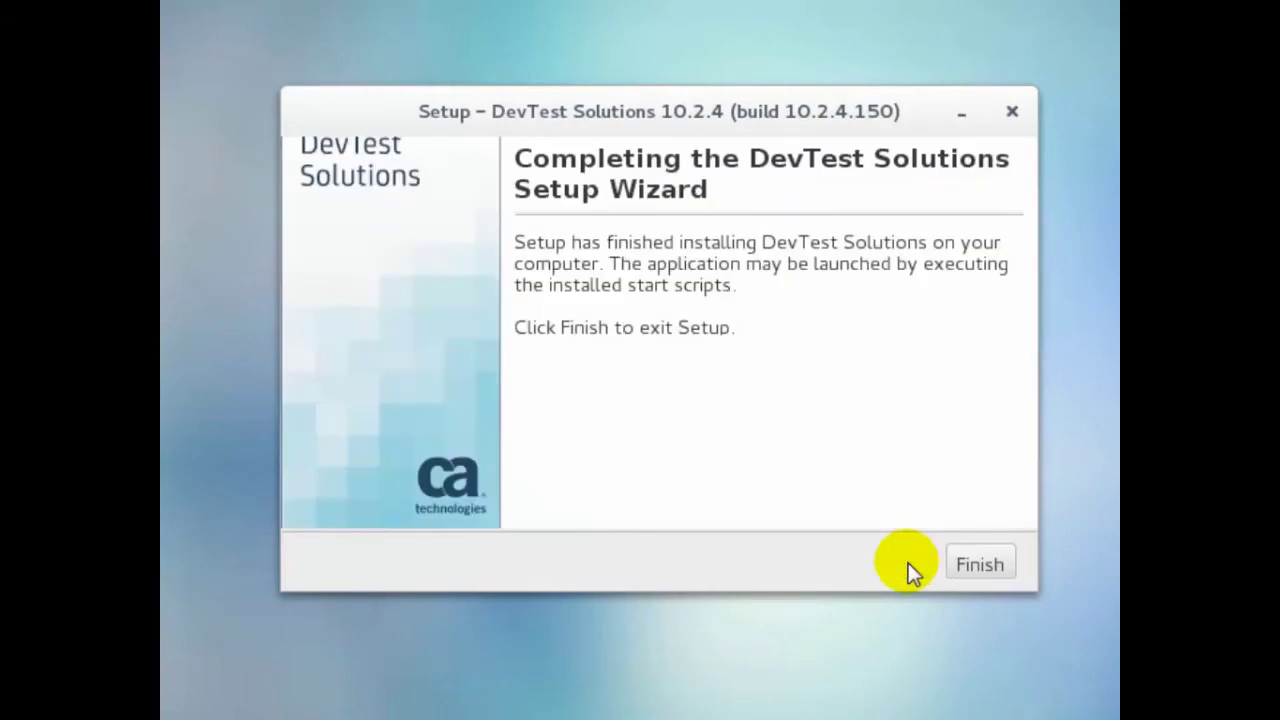
{"action": "left_click", "coordinate": [978, 565]}
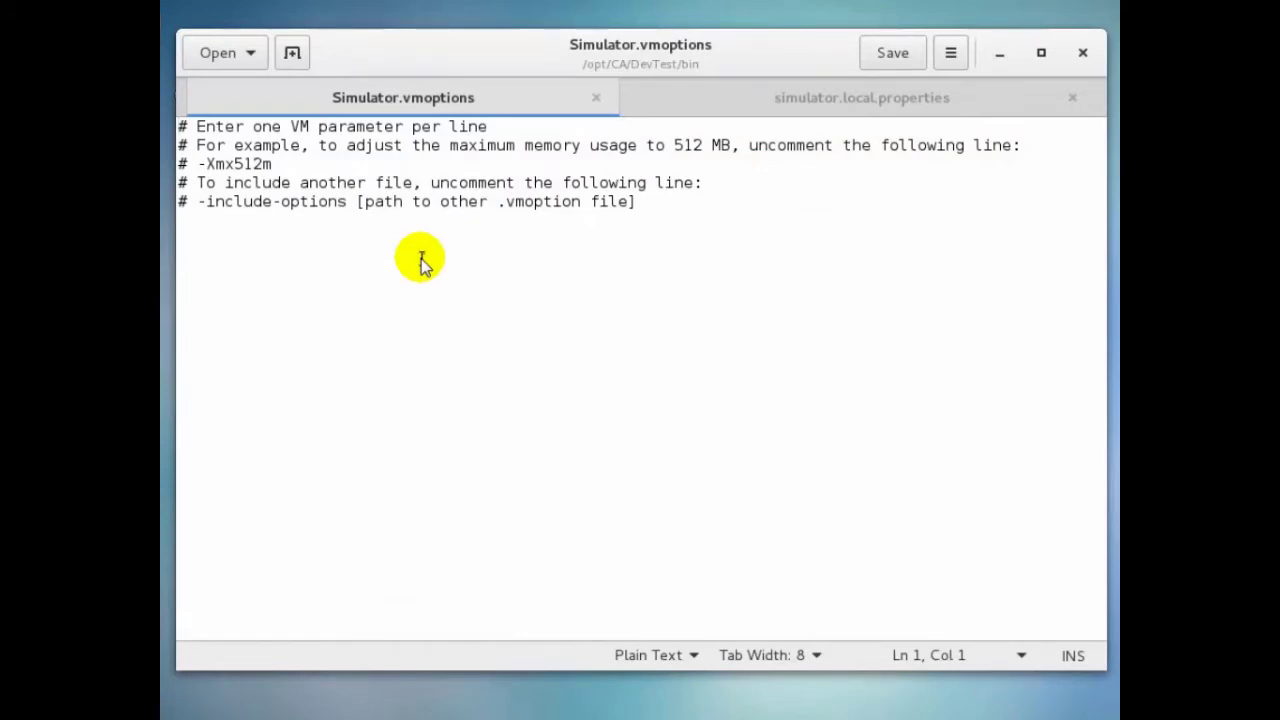
- Append the line -DLISA_LOCAL_PROPERTIES=/opt/CA/DevTest/simulator.local.properties to Simulator.vmoptions and save the file
{"action": "left_click", "coordinate": [846, 100]}
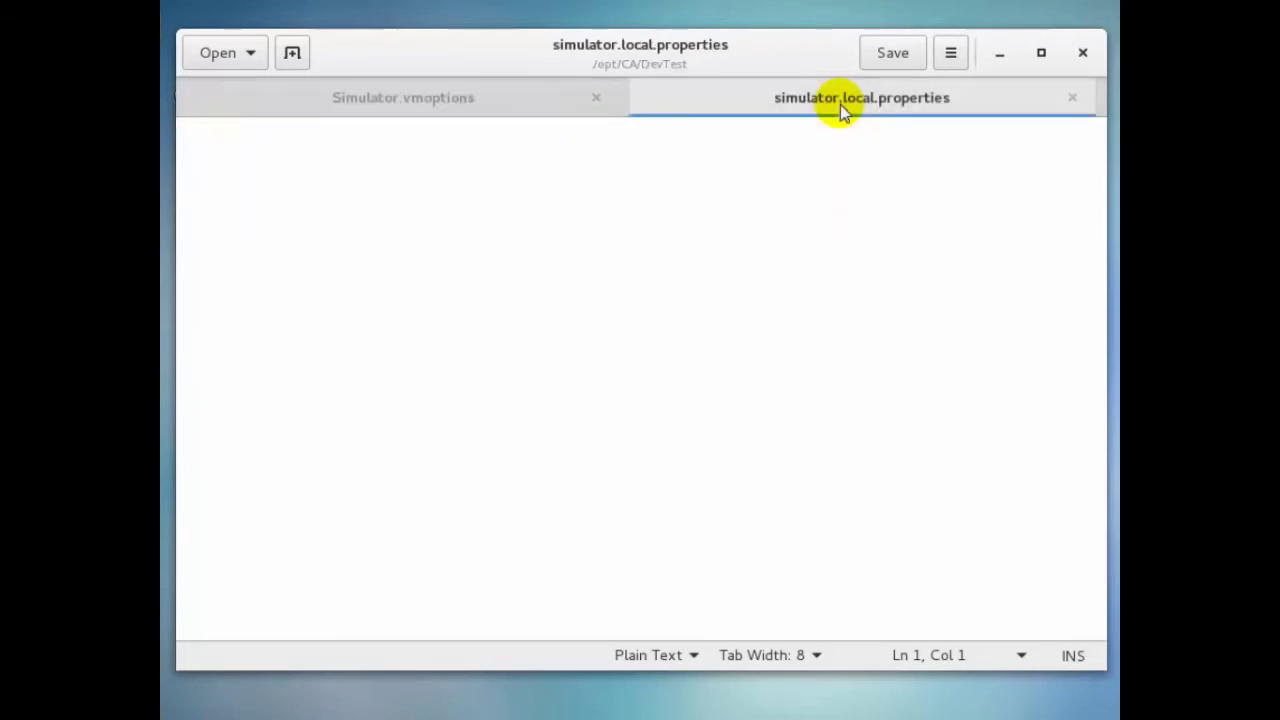
{"action": "left_click", "coordinate": [488, 101]}
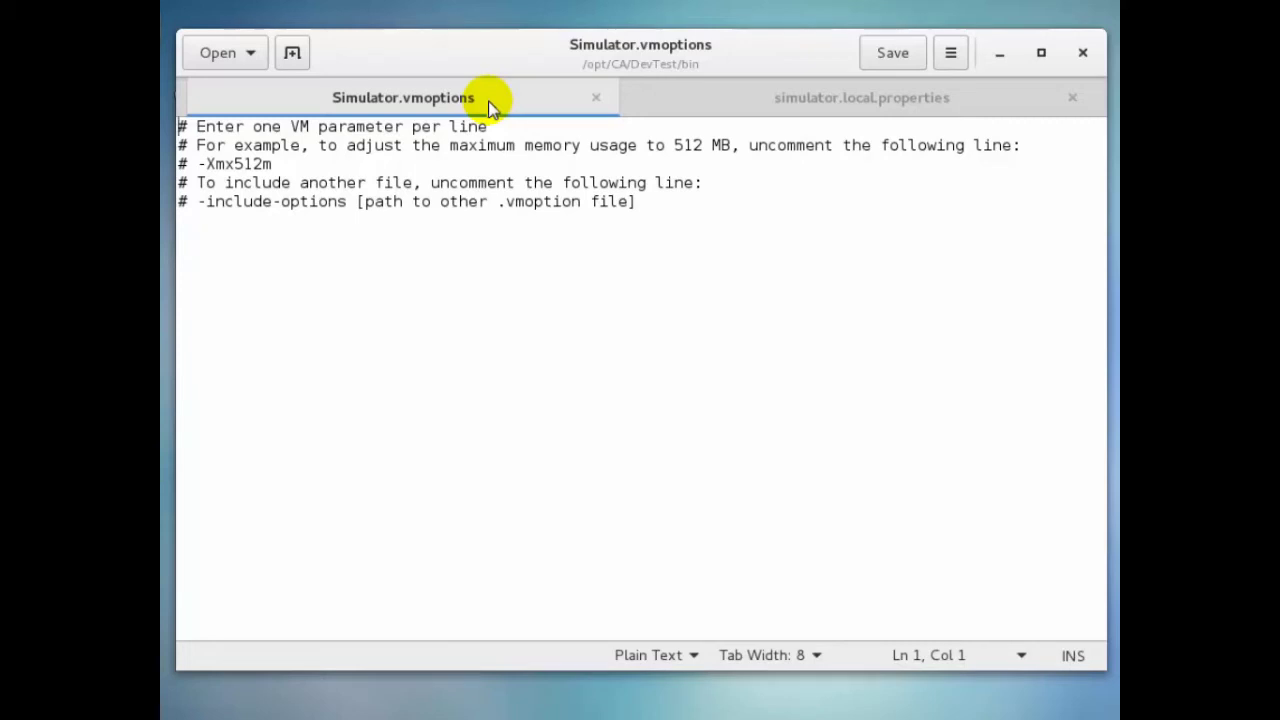
{"action": "key", "text": "ctrl+End"}
{"action": "type", "text": "-DLISA_LOCAL_PROPERTIES=/opt/CA/DevTest/simulator.local.properties"}
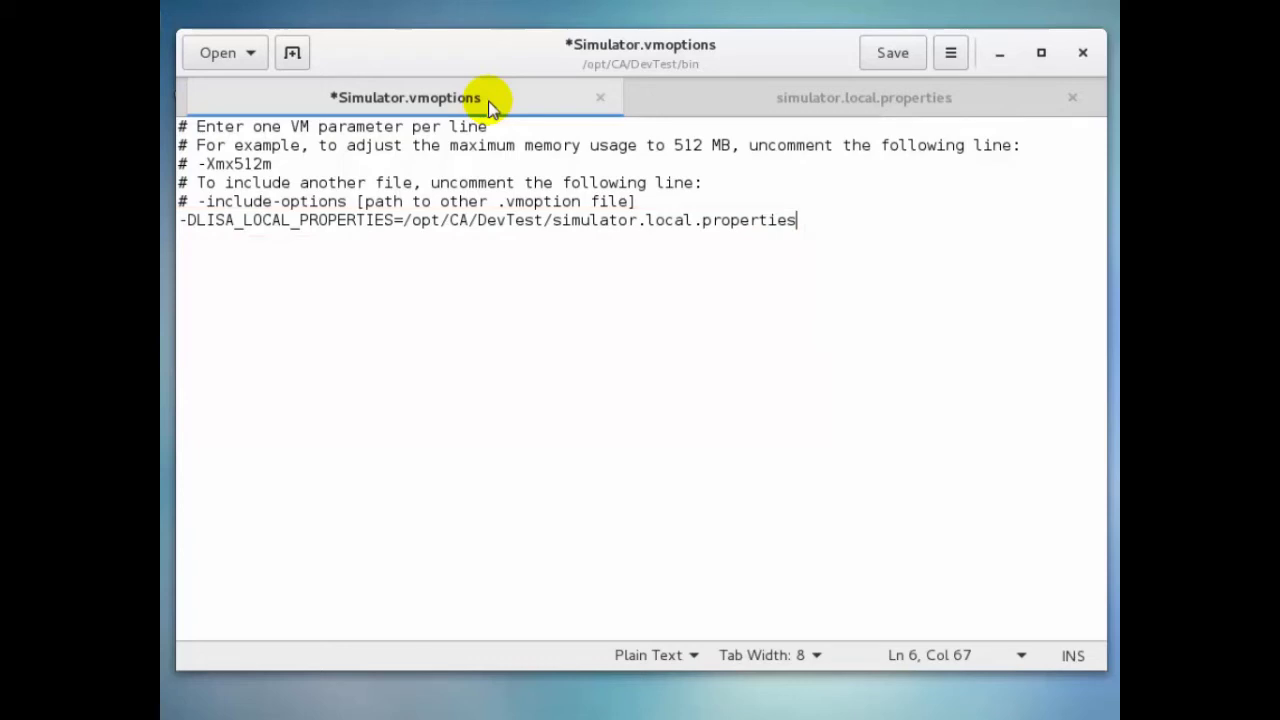
{"action": "left_click", "coordinate": [888, 56]}
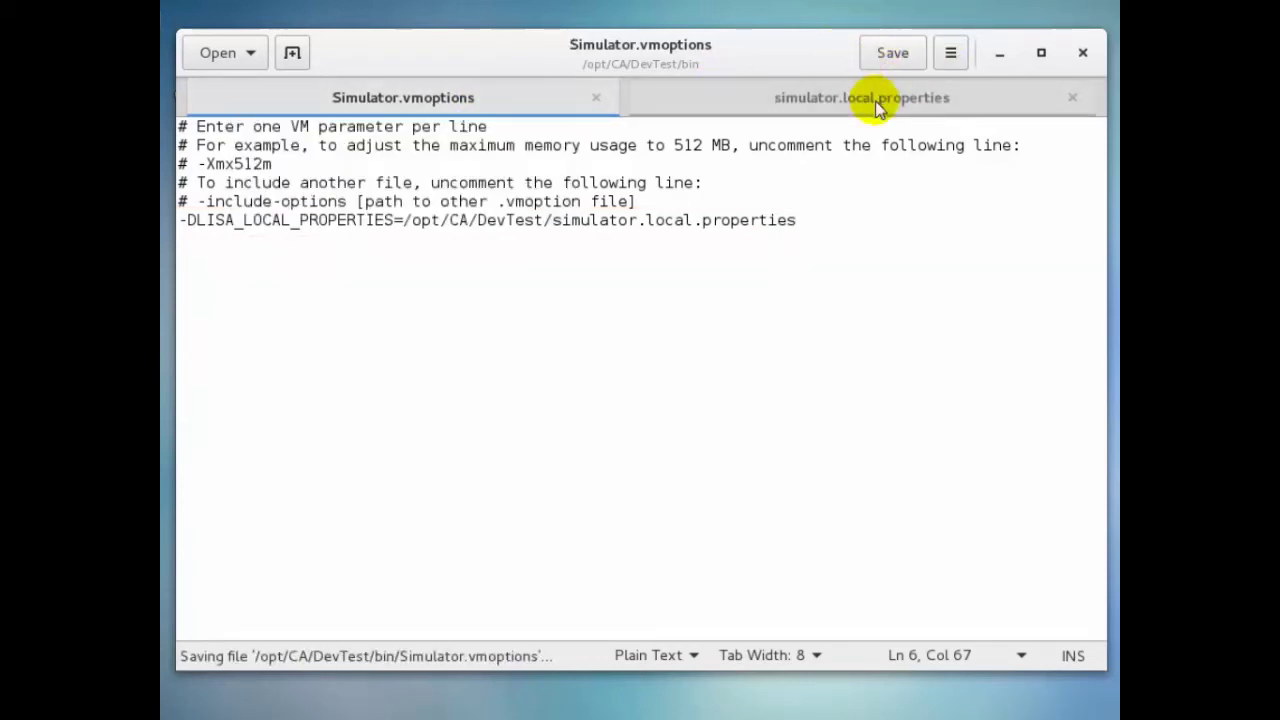
- Add lisa.registry.url=tcp://192.168.1.20/Registry and, on a second line, lisa.simulatorName=SimulatorExternal to simulator.local.properties, and save the file
{"action": "left_click", "coordinate": [877, 108]}
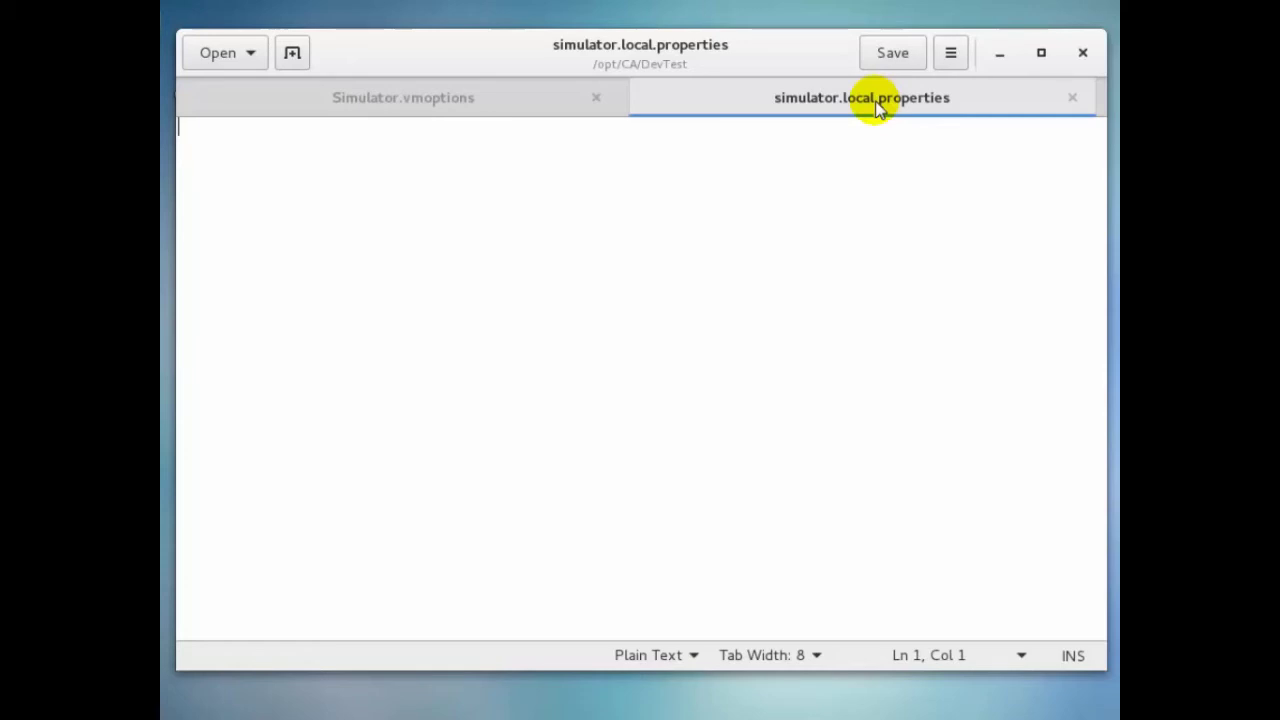
{"action": "type", "text": "lisa.registry.url=tcp://192.168.1.20/Registry lisa.simulatorName=SimulatorExternal"}
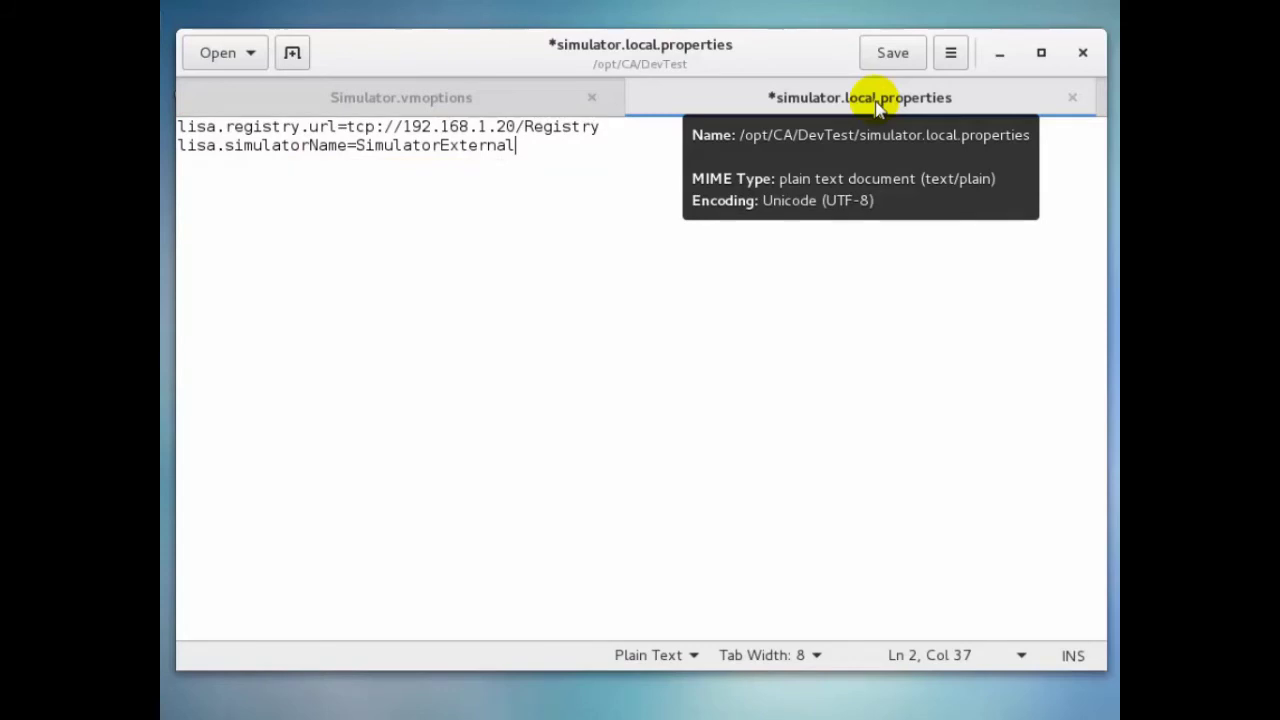
{"action": "left_click", "coordinate": [891, 50]}
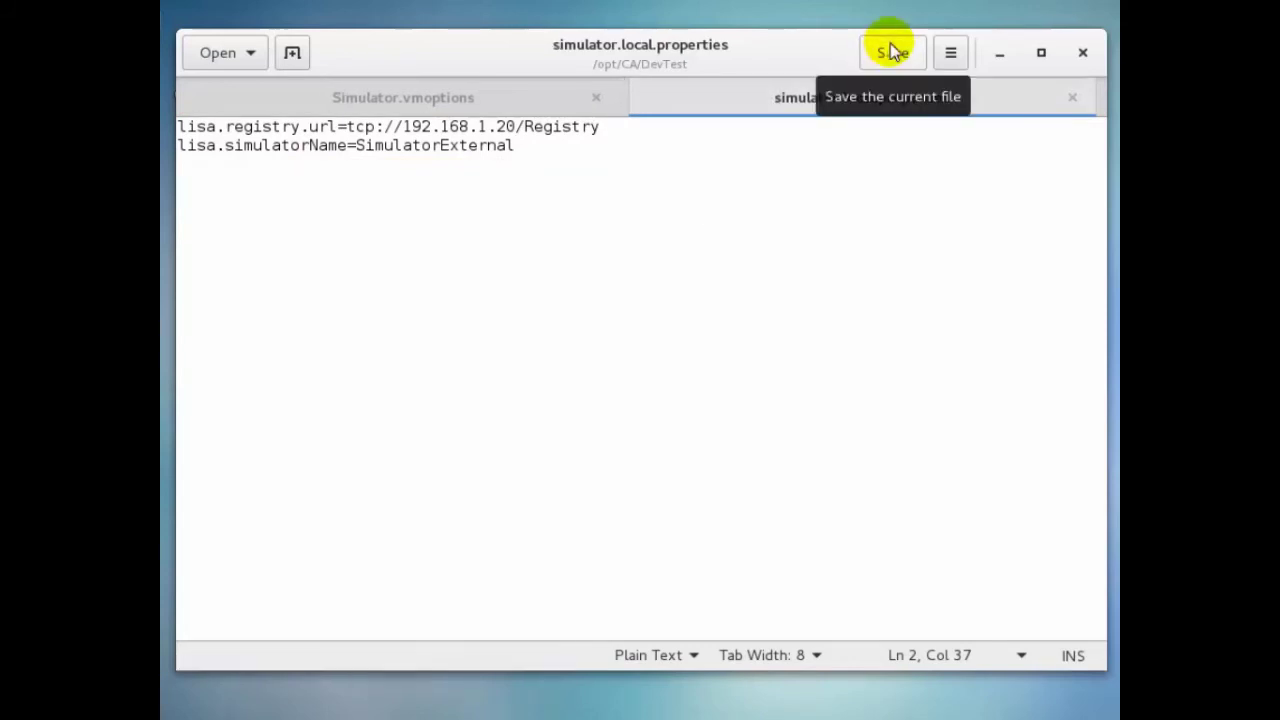
- Close the text editor and start the simulator from the terminal with ./Simulator
{"action": "left_click", "coordinate": [1083, 55]}
{"action": "type", "text": "./Simulator"}
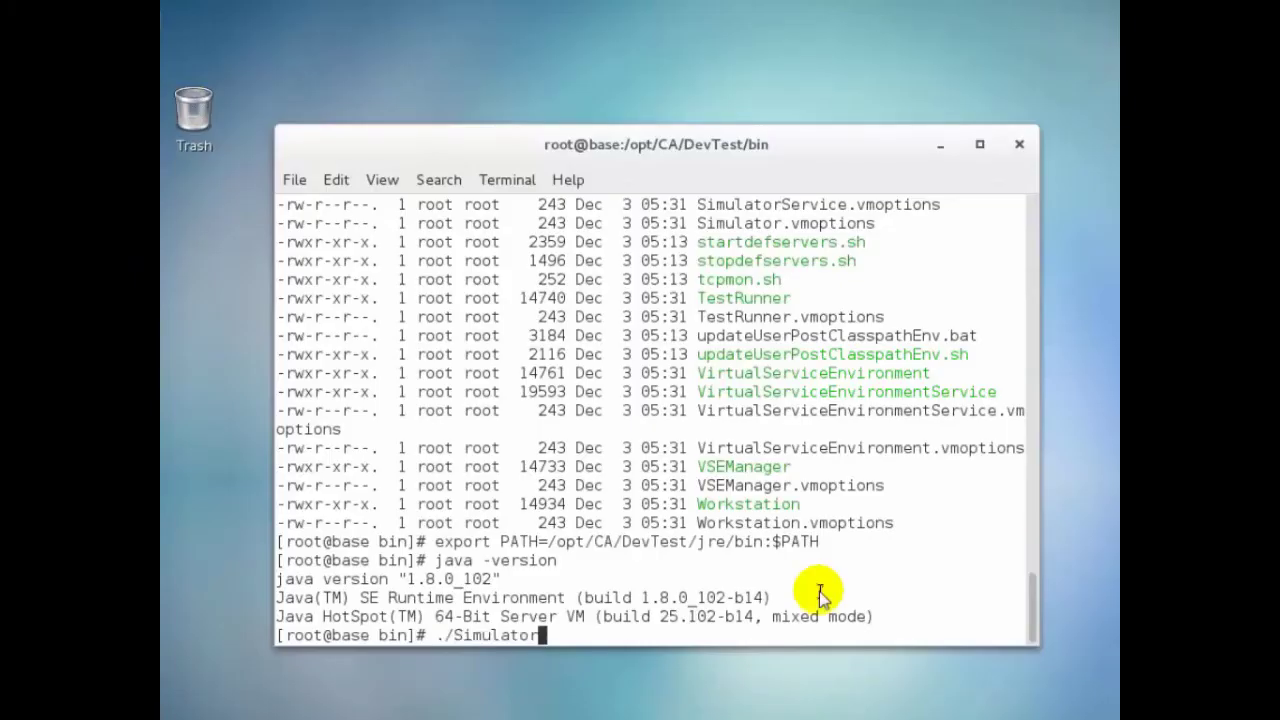
{"action": "key", "text": "Return"}
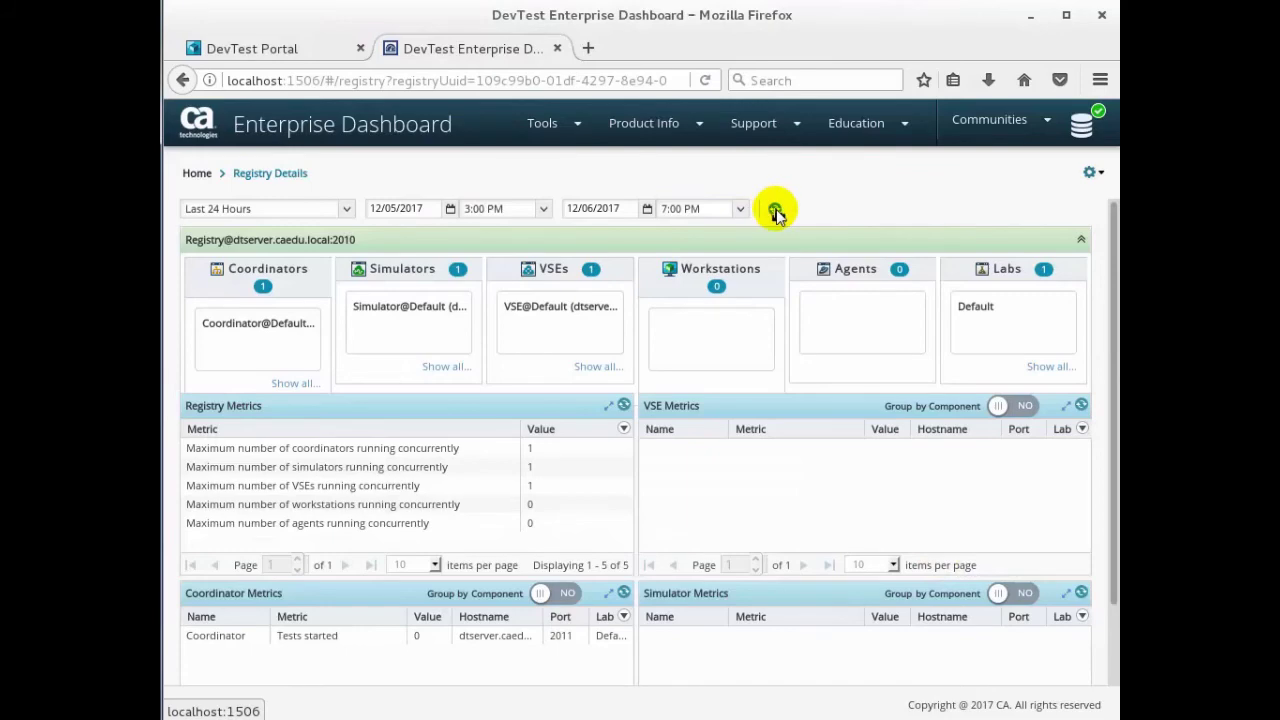
- Refresh the registry details in the Enterprise Dashboard and check the full simulators list for the external simulator
{"action": "left_click", "coordinate": [776, 211]}
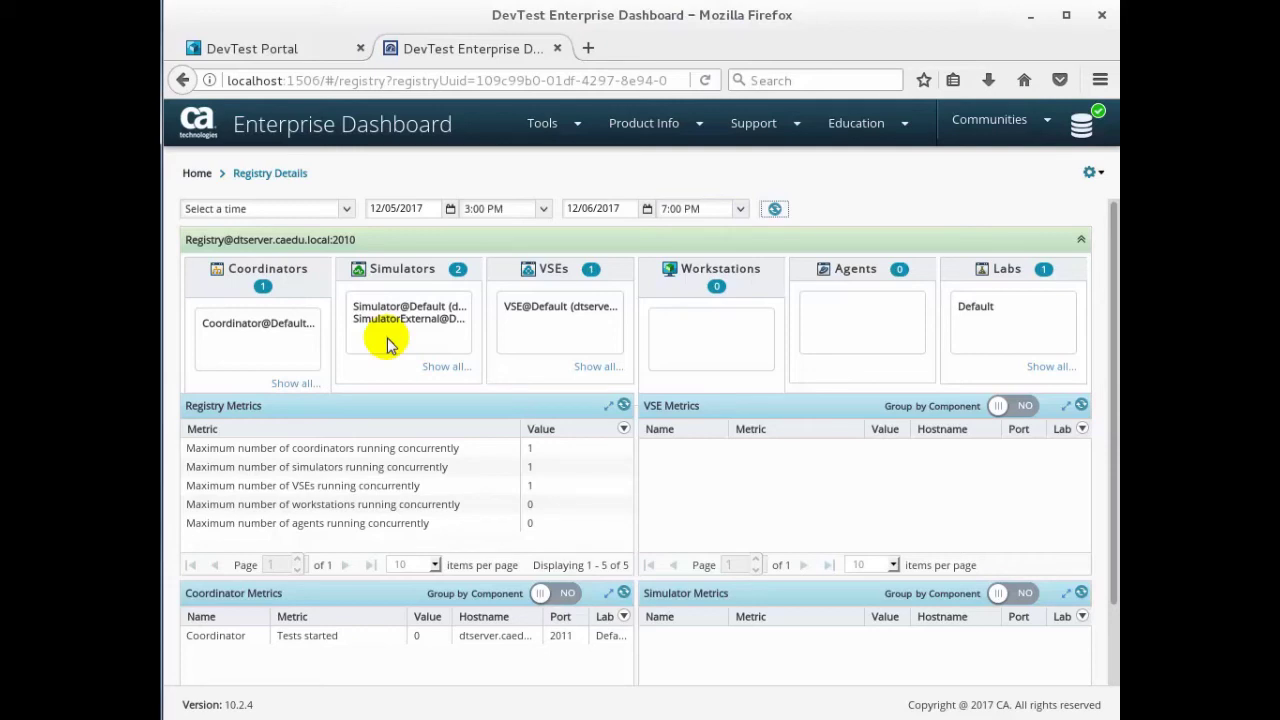
{"action": "left_click", "coordinate": [446, 366]}
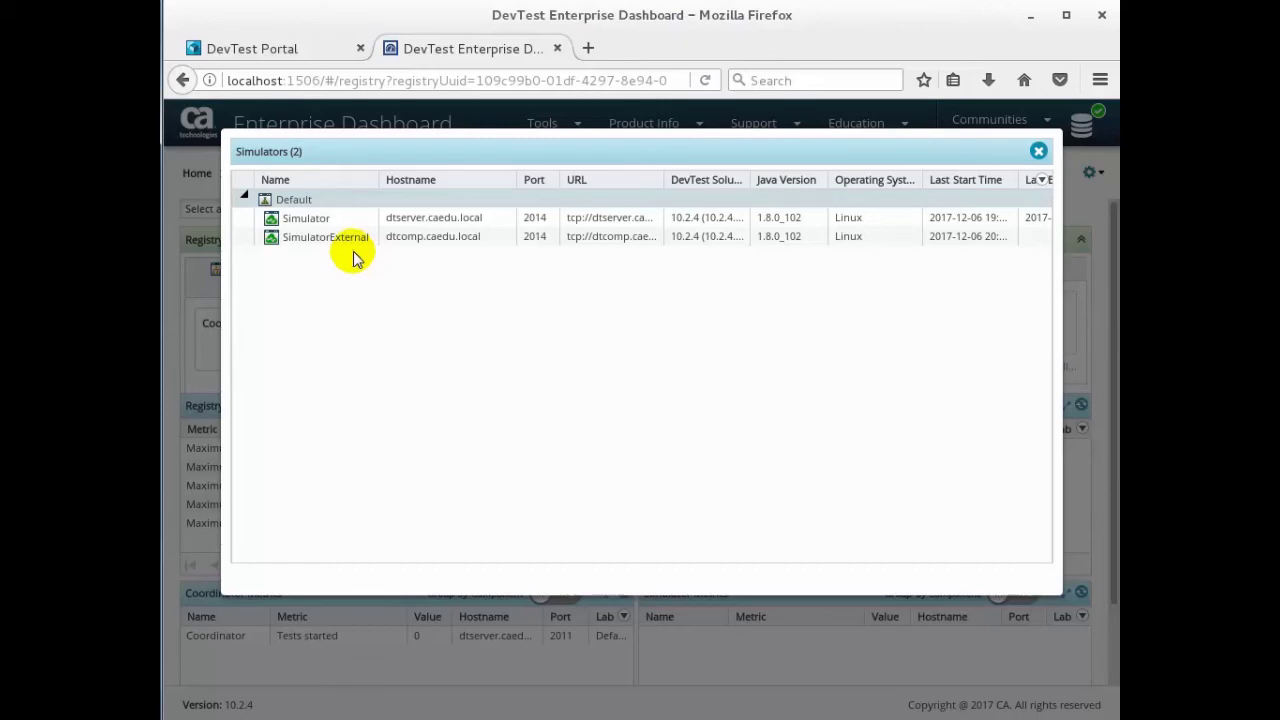
- Open the Server Health monitor in DevTest Portal and widen the Type and Name columns to read the simulator entries
{"action": "left_click", "coordinate": [288, 55]}
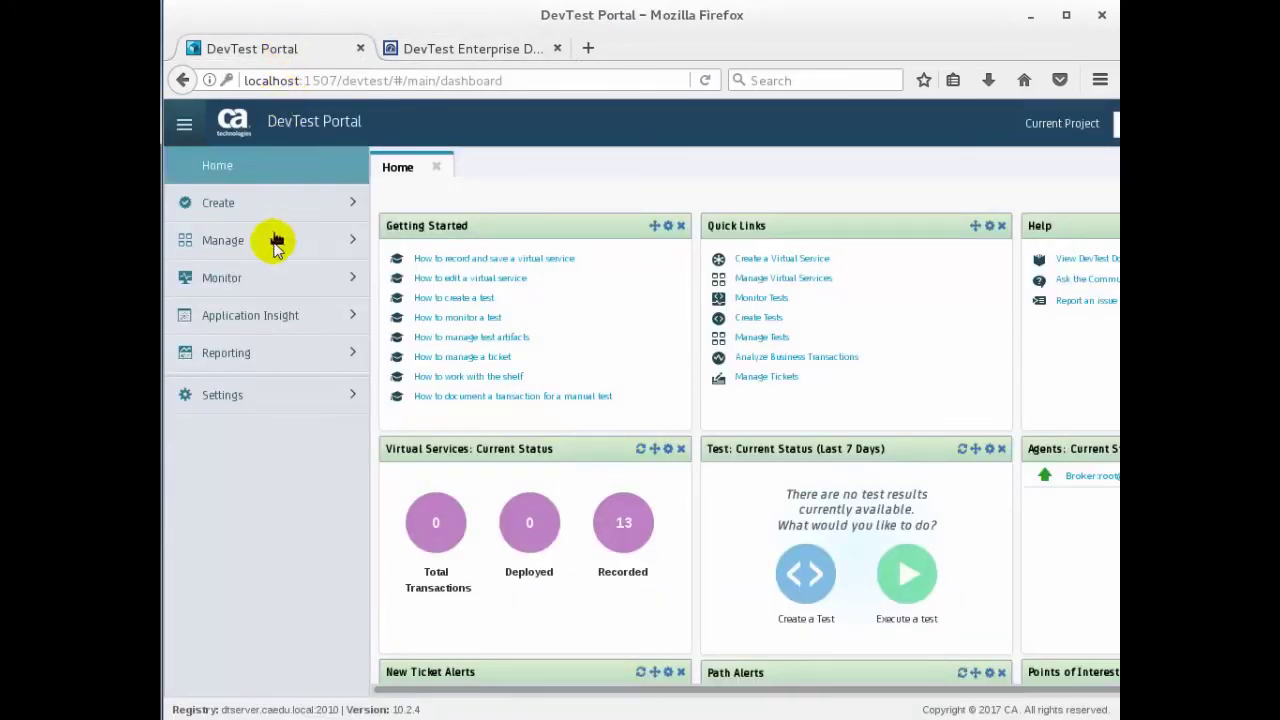
{"action": "left_click", "coordinate": [276, 288]}
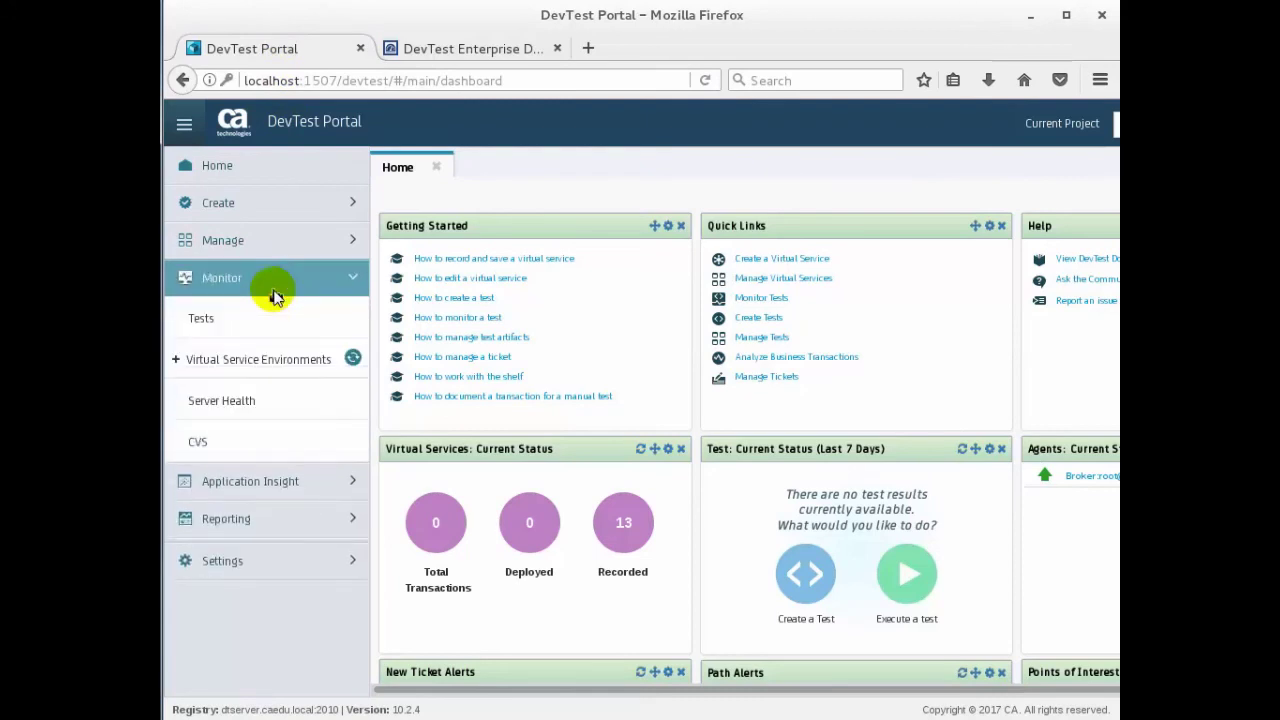
{"action": "left_click", "coordinate": [272, 402]}
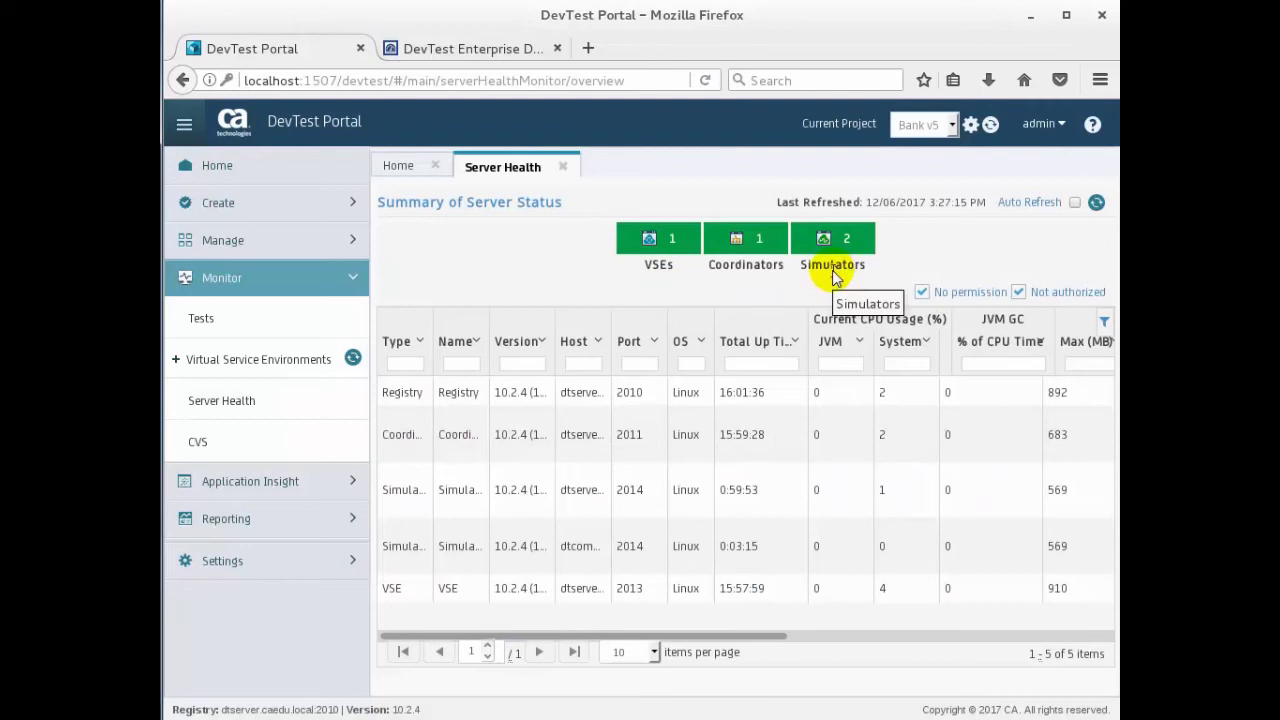
{"action": "left_click_drag", "start_coordinate": [433, 333], "coordinate": [605, 338]}
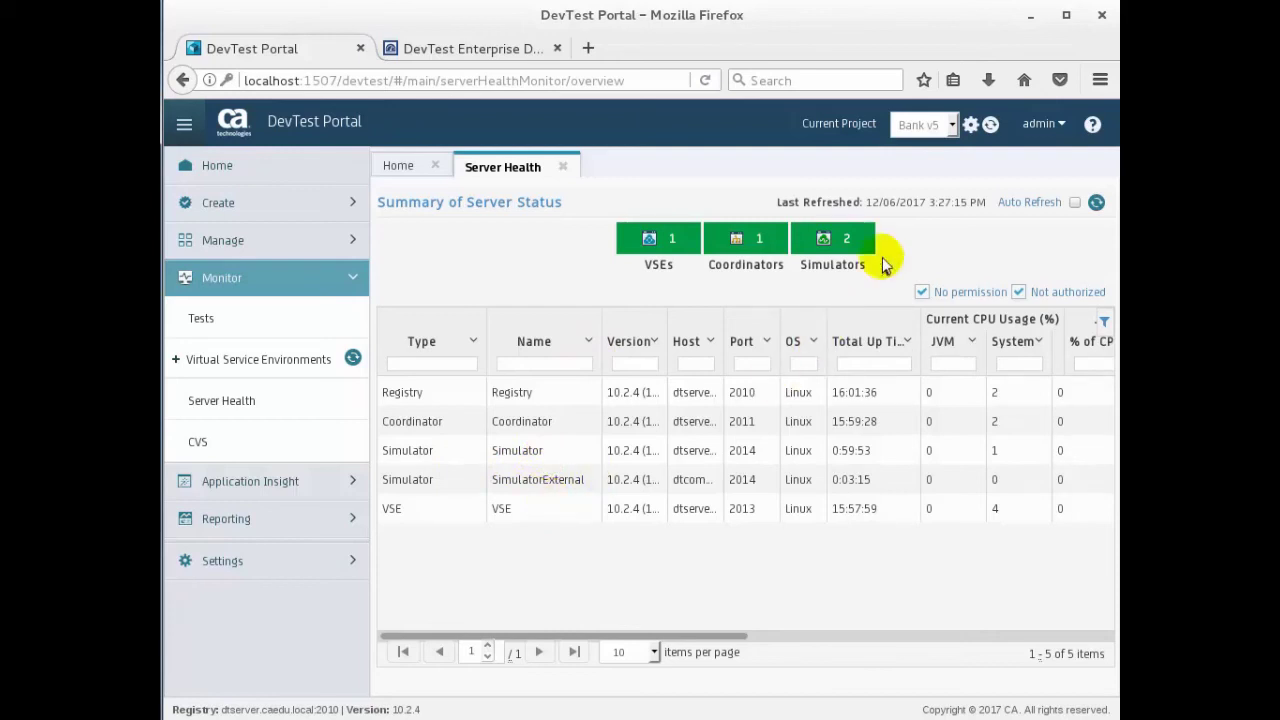
- Switch to DevTest Workstation and view the simulators in a widened Registry Monitor
{"action": "left_click", "coordinate": [1031, 17]}
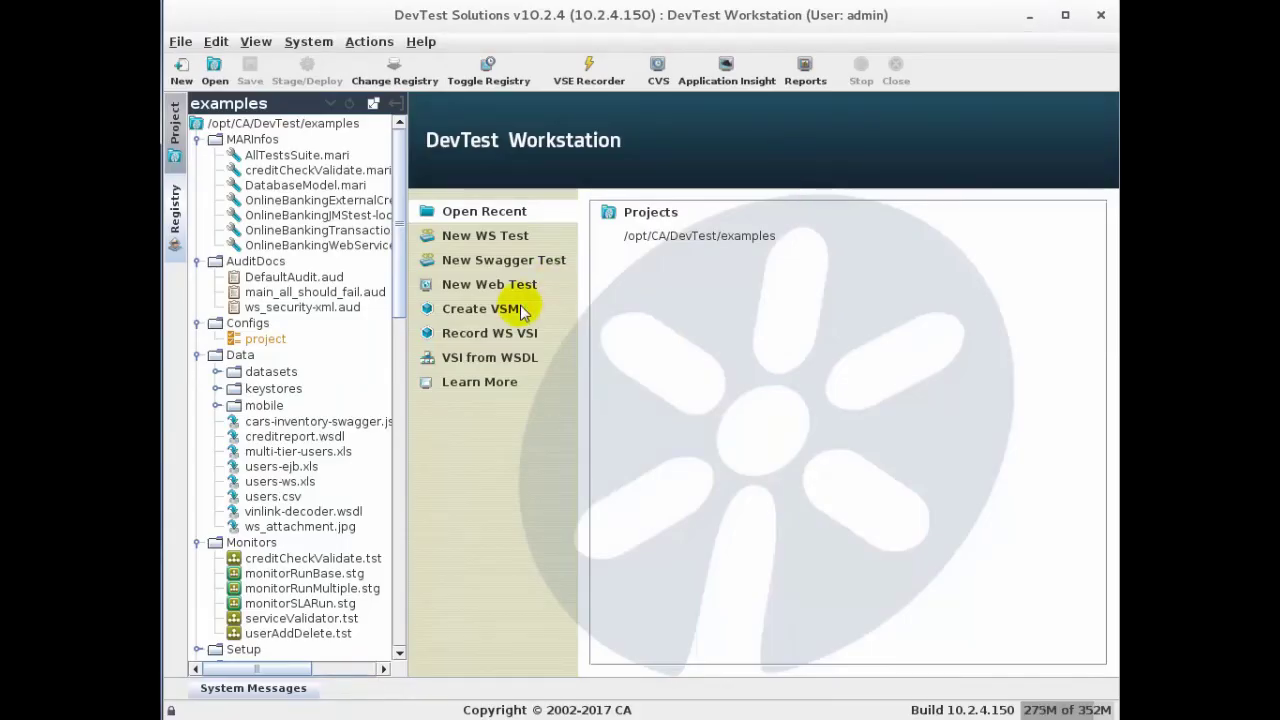
{"action": "left_click", "coordinate": [175, 210]}
{"action": "left_click_drag", "start_coordinate": [402, 243], "coordinate": [525, 240]}
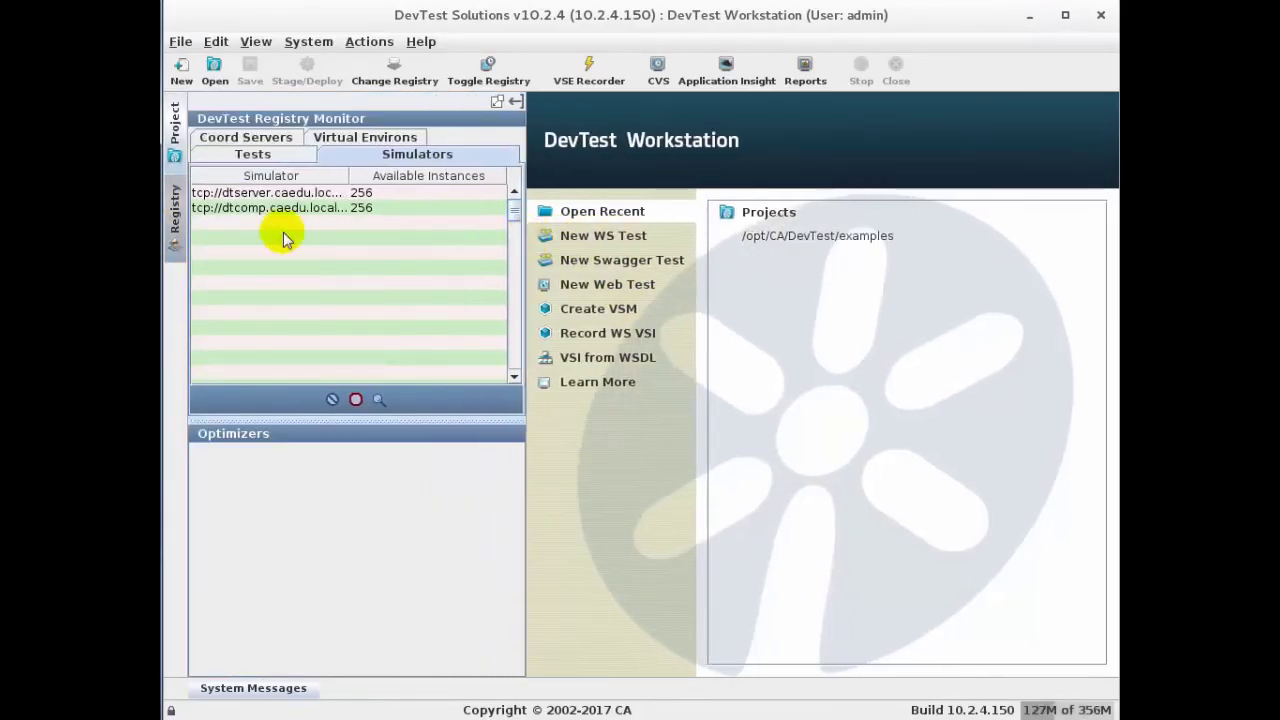